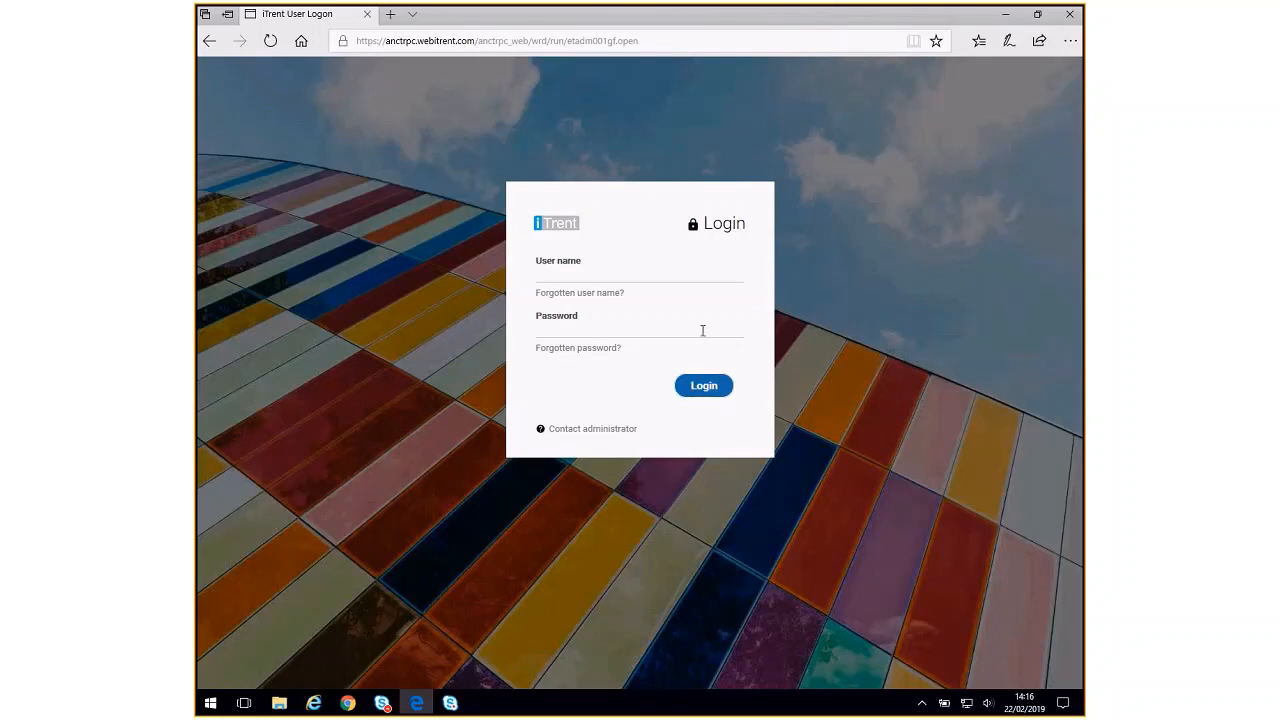
Step: Log in with the manager's user name and account password
click(538, 278)
text(09035904)
click(556, 330)
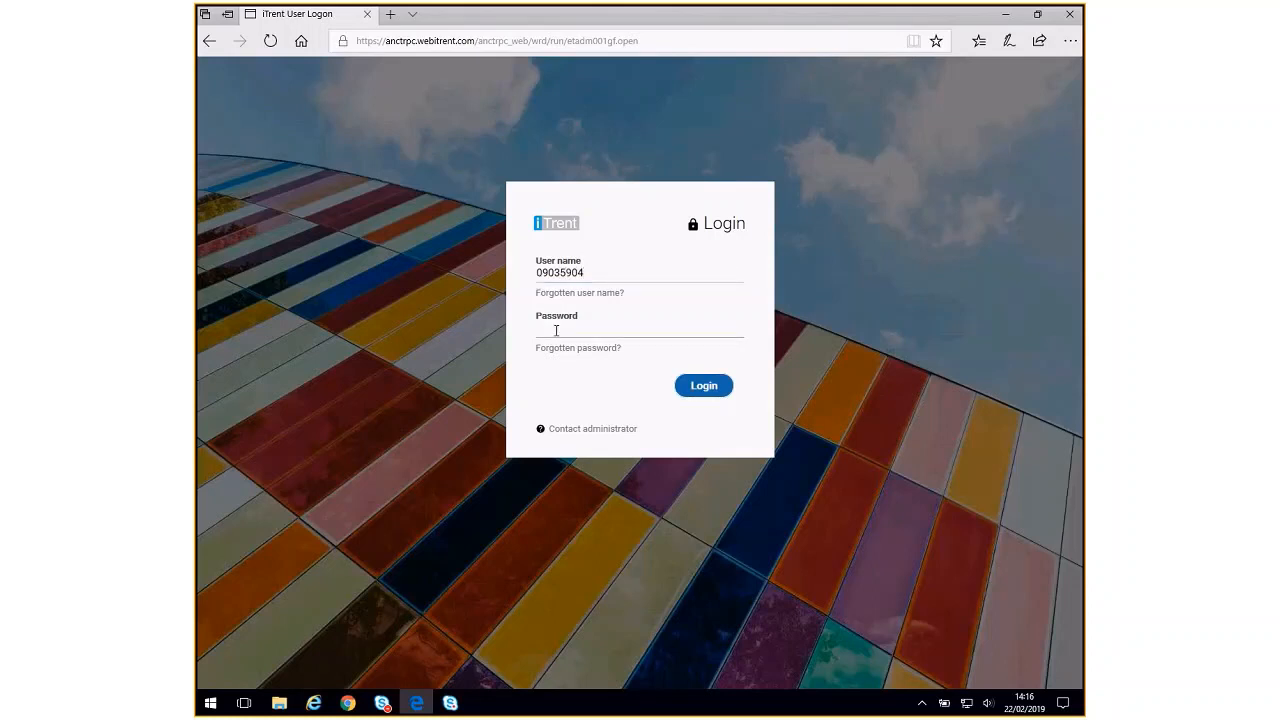
text(****************)
click(704, 388)
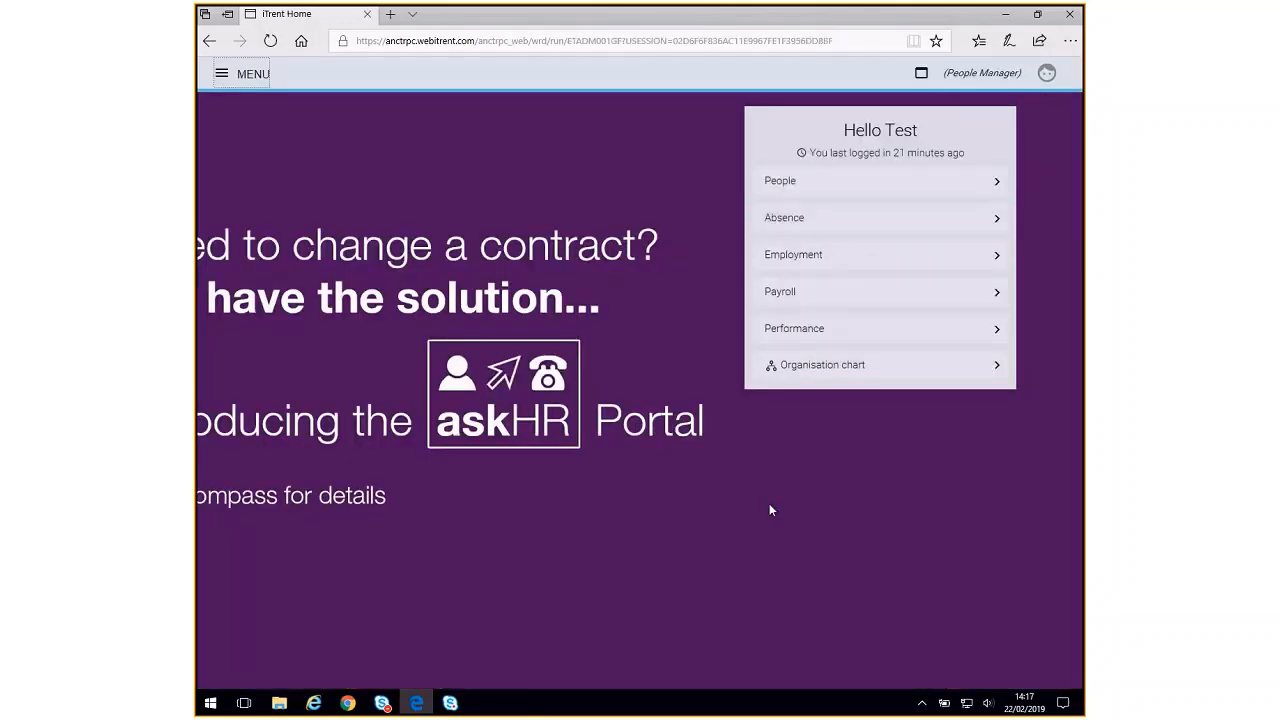
Step: Open the payroll summary of the first employee in the people list
click(790, 291)
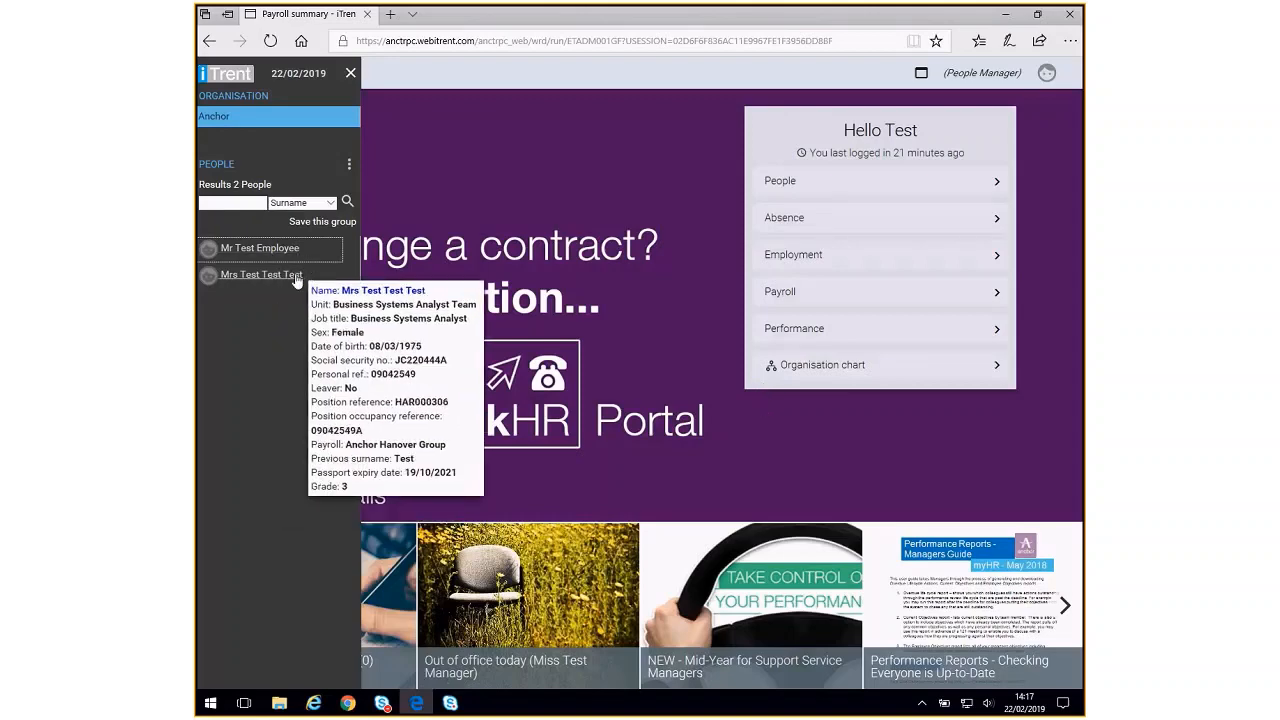
mouse_move(299, 262)
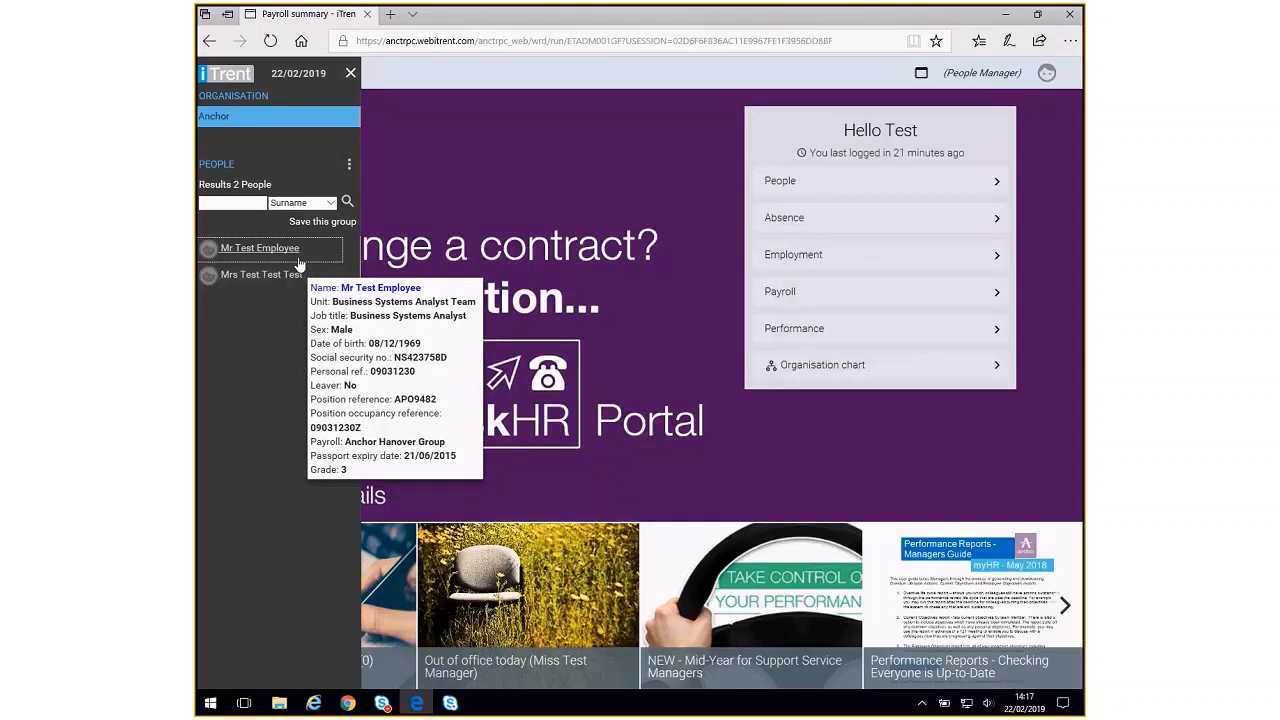
click(260, 249)
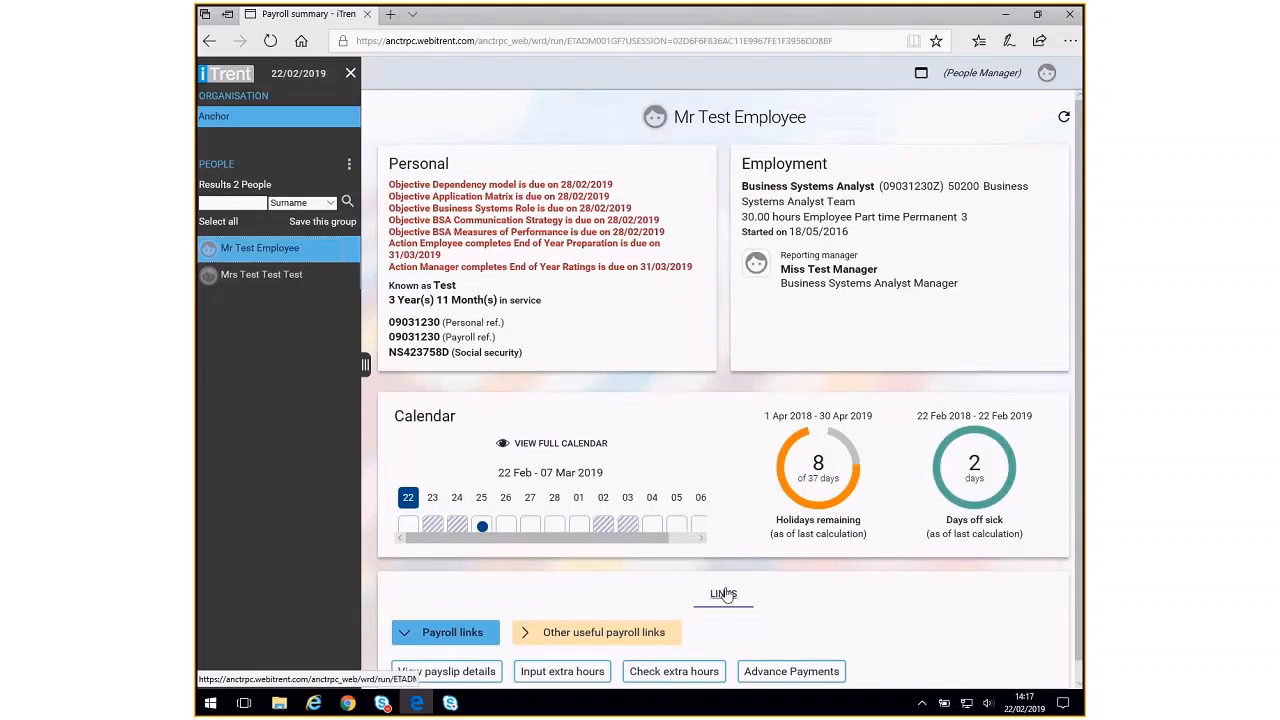
Step: Open the MSS Own Staff Extra Hours V2 form for inputting extra hours
scroll(647, 596, down, 1)
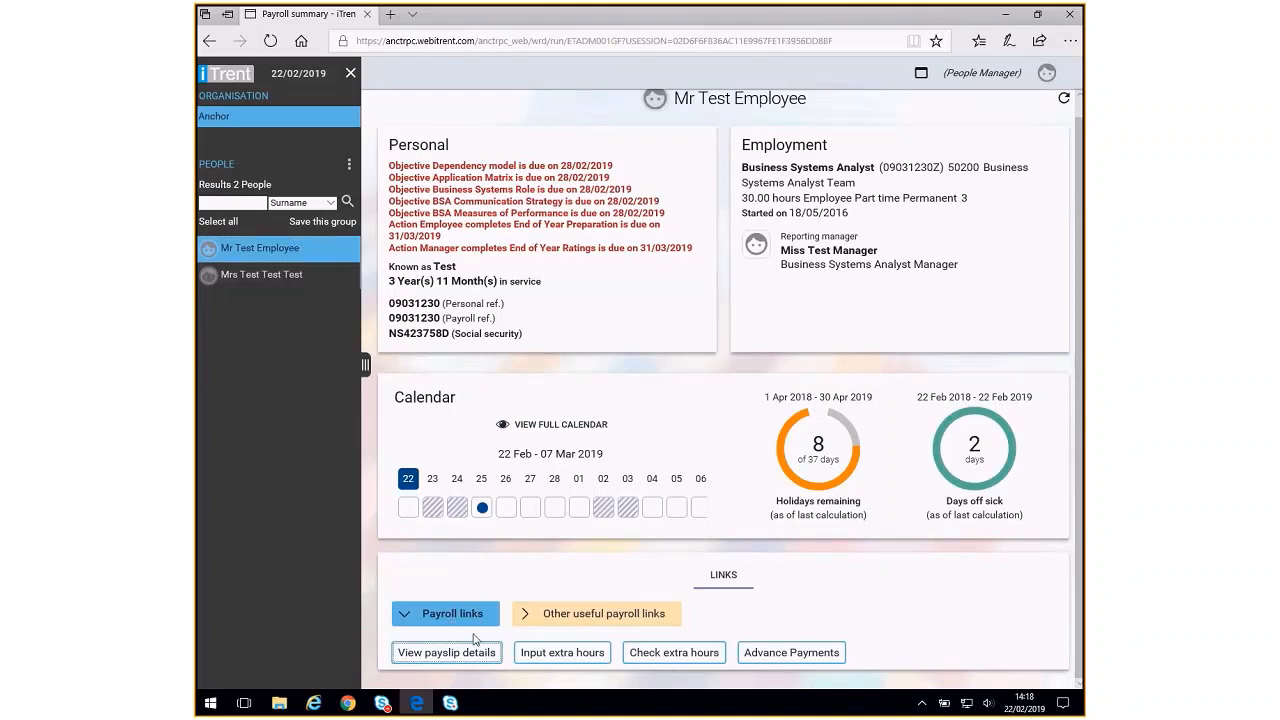
click(548, 657)
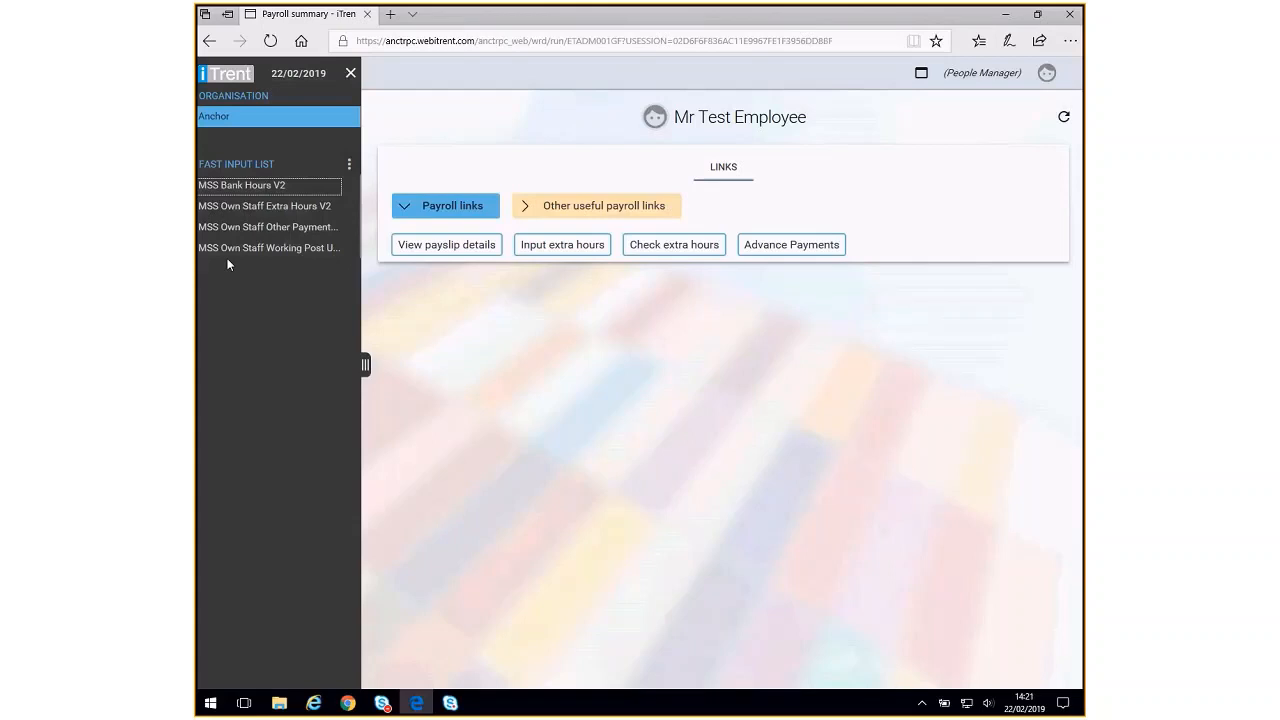
click(238, 206)
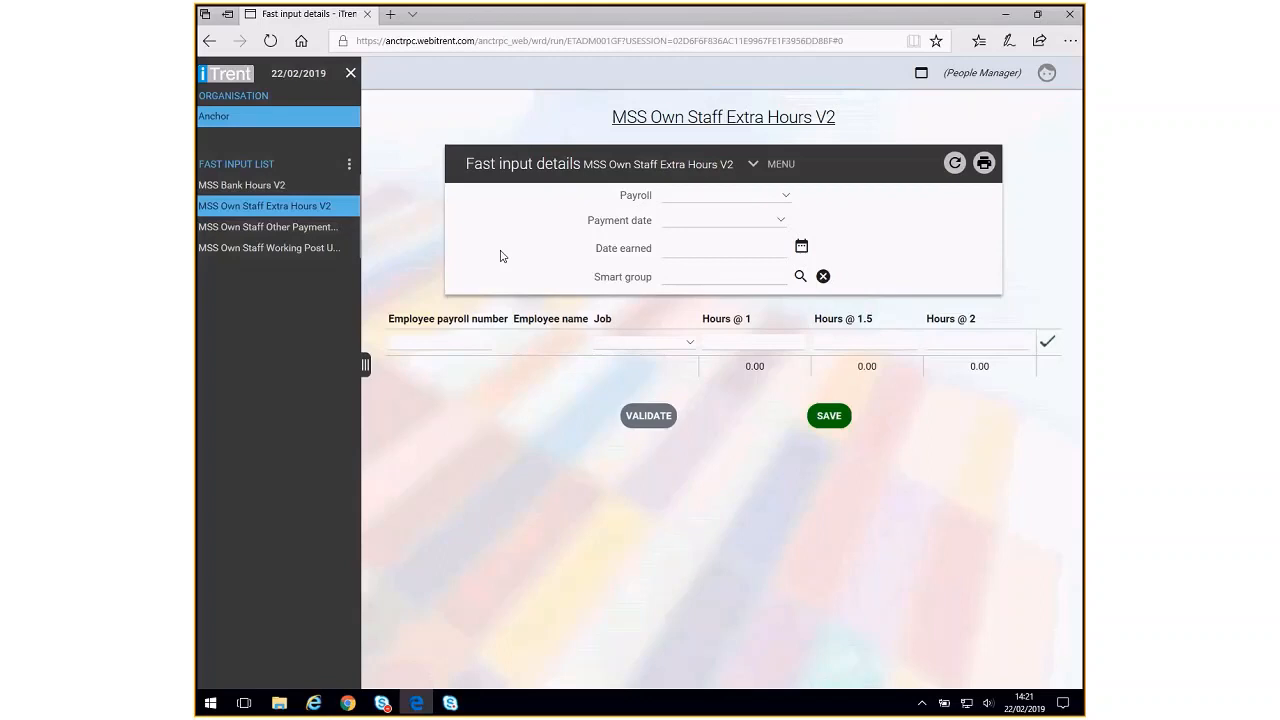
Step: Set the payroll to Anchor Hanover Group, the payment date to 26/02/2019 09:00 Main and the date earned to 01/02/2019
click(786, 196)
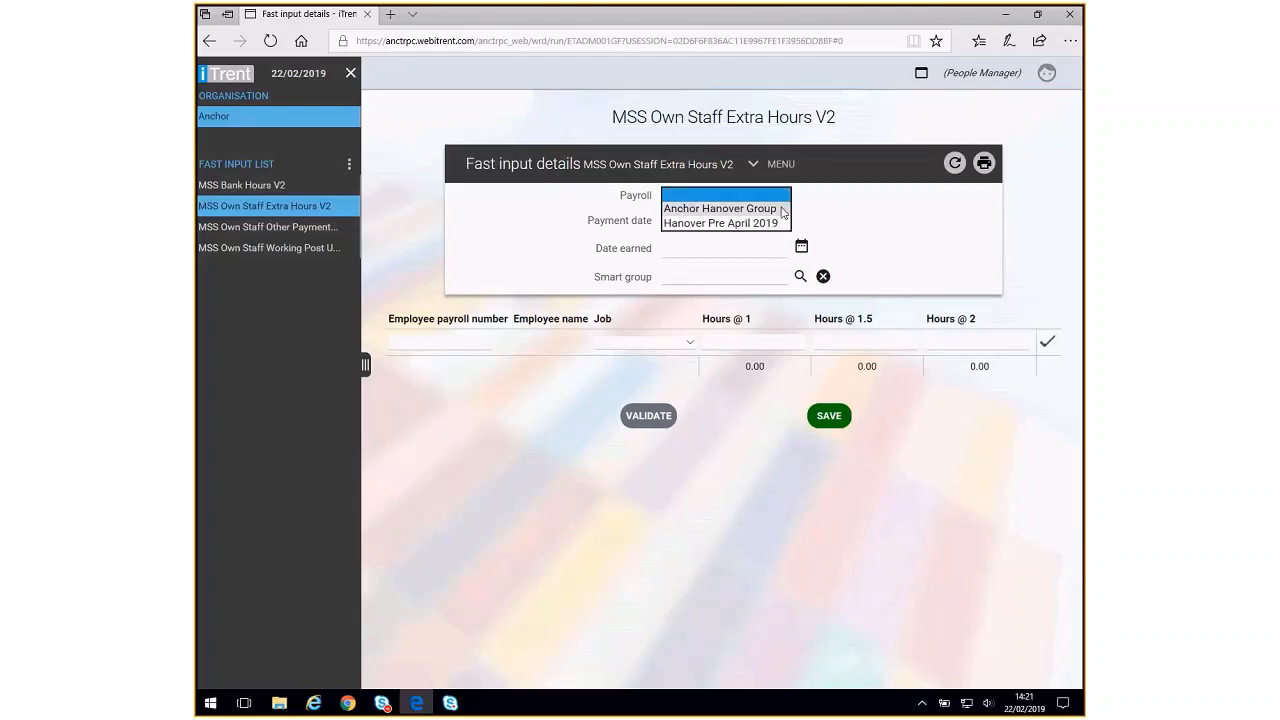
click(780, 209)
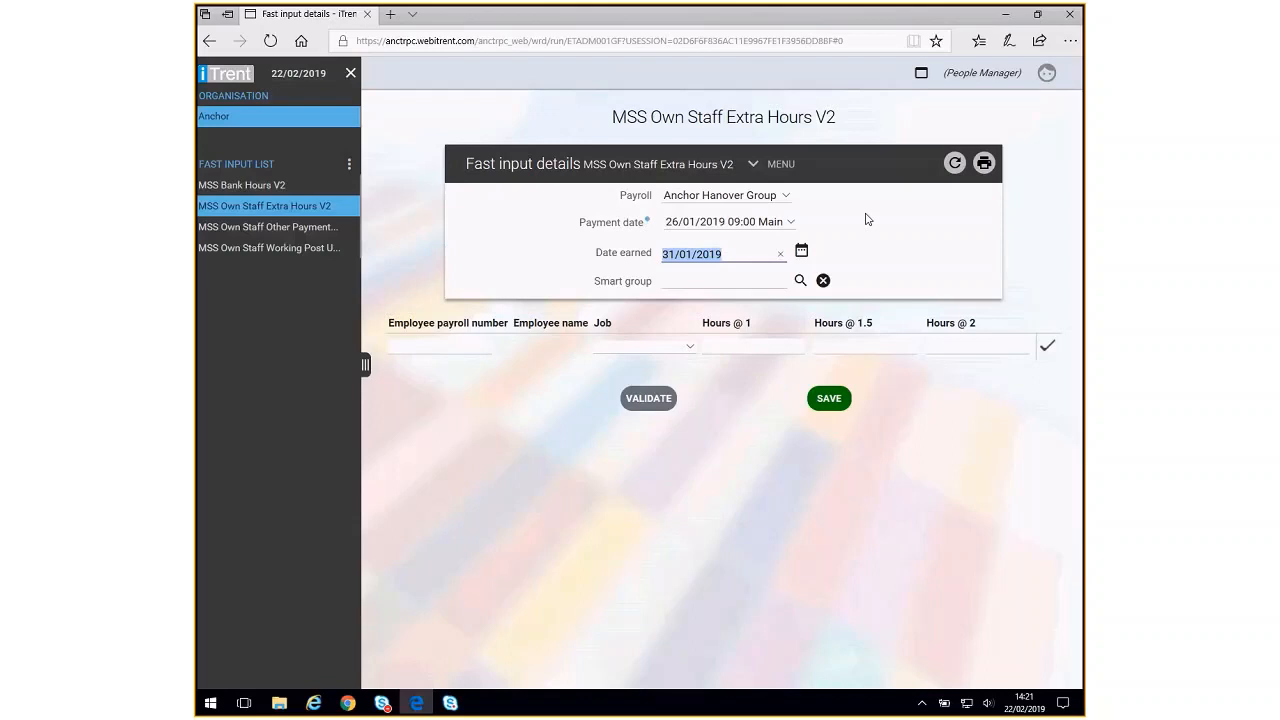
click(792, 222)
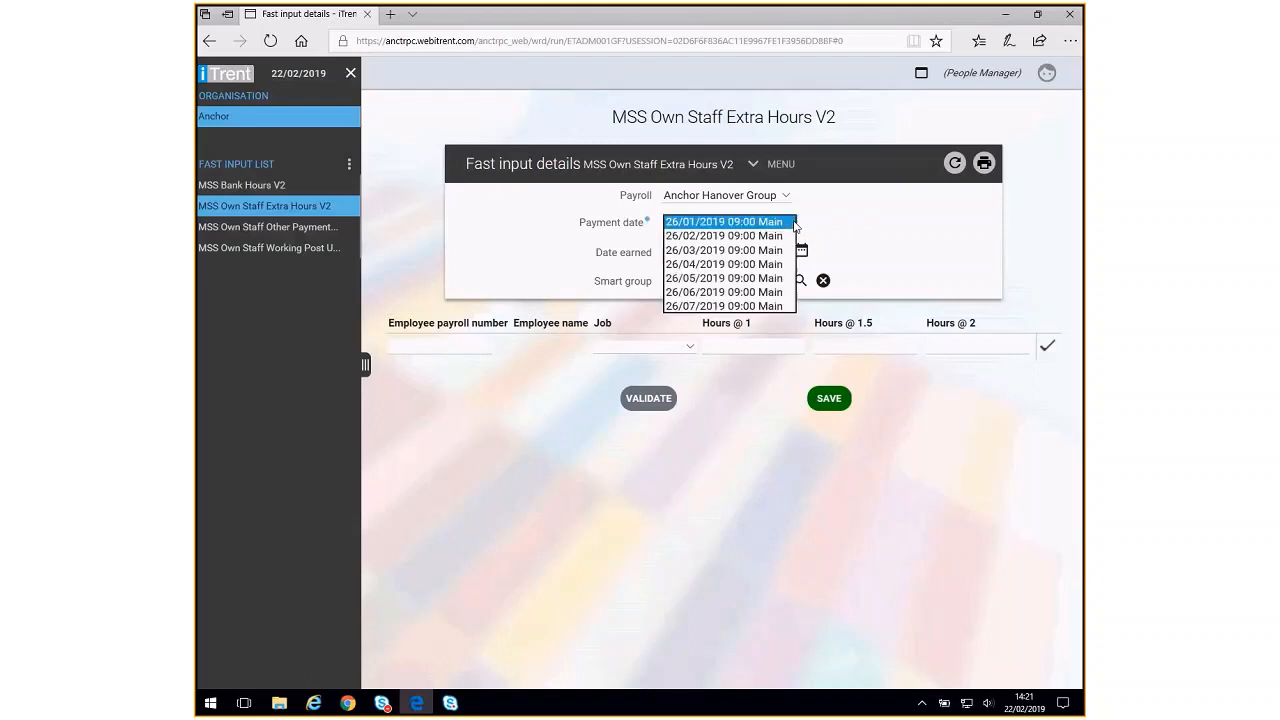
click(764, 236)
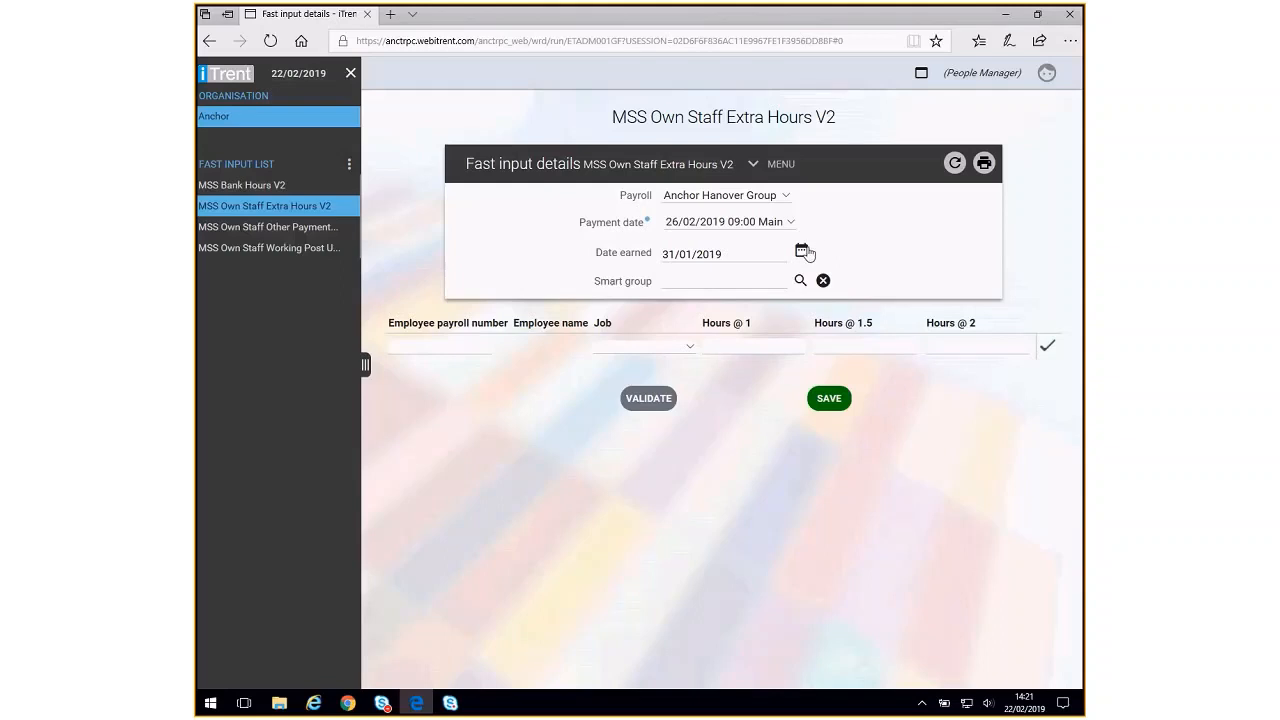
click(803, 251)
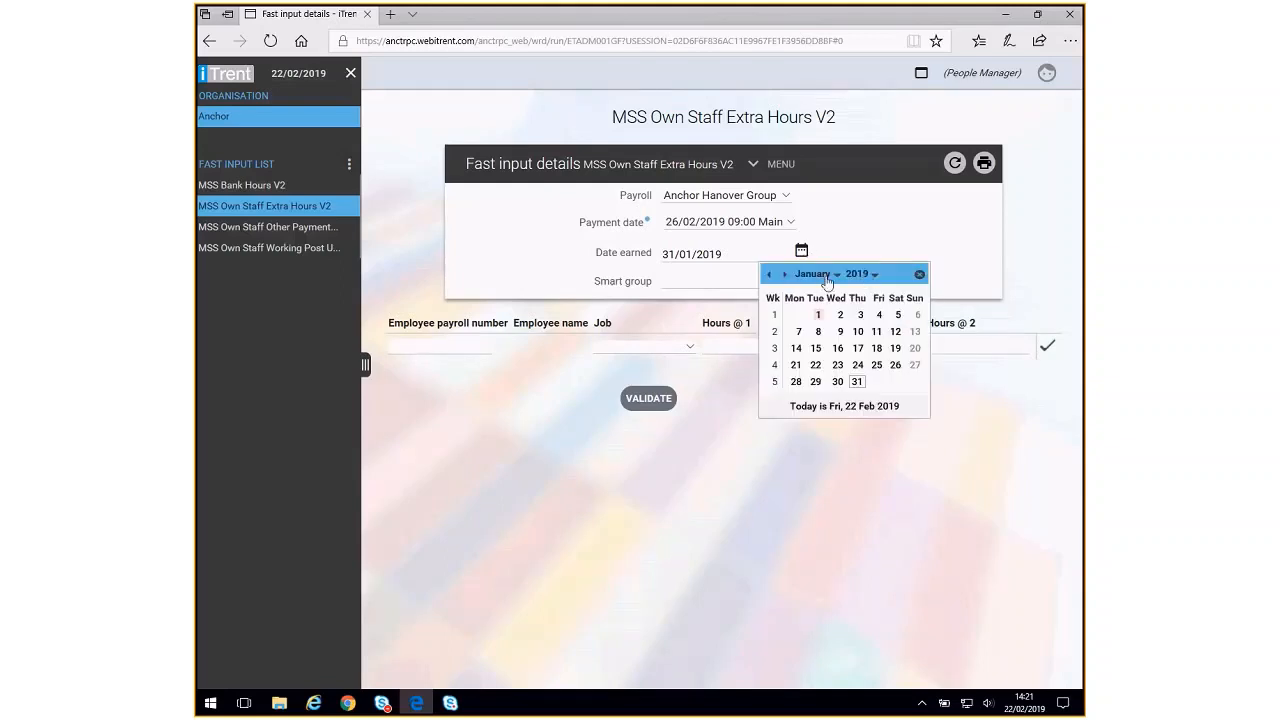
click(826, 275)
click(816, 306)
click(878, 316)
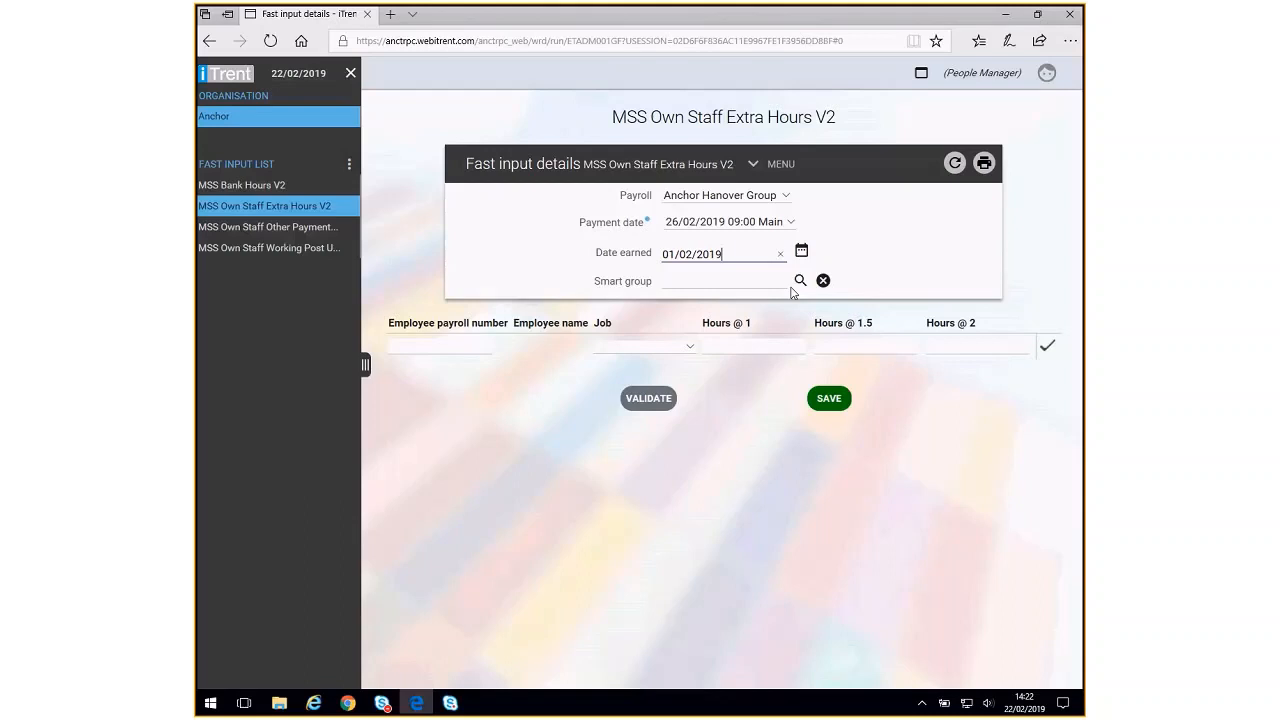
Step: Enter the first employee's payroll number in the empty record and validate it
click(422, 346)
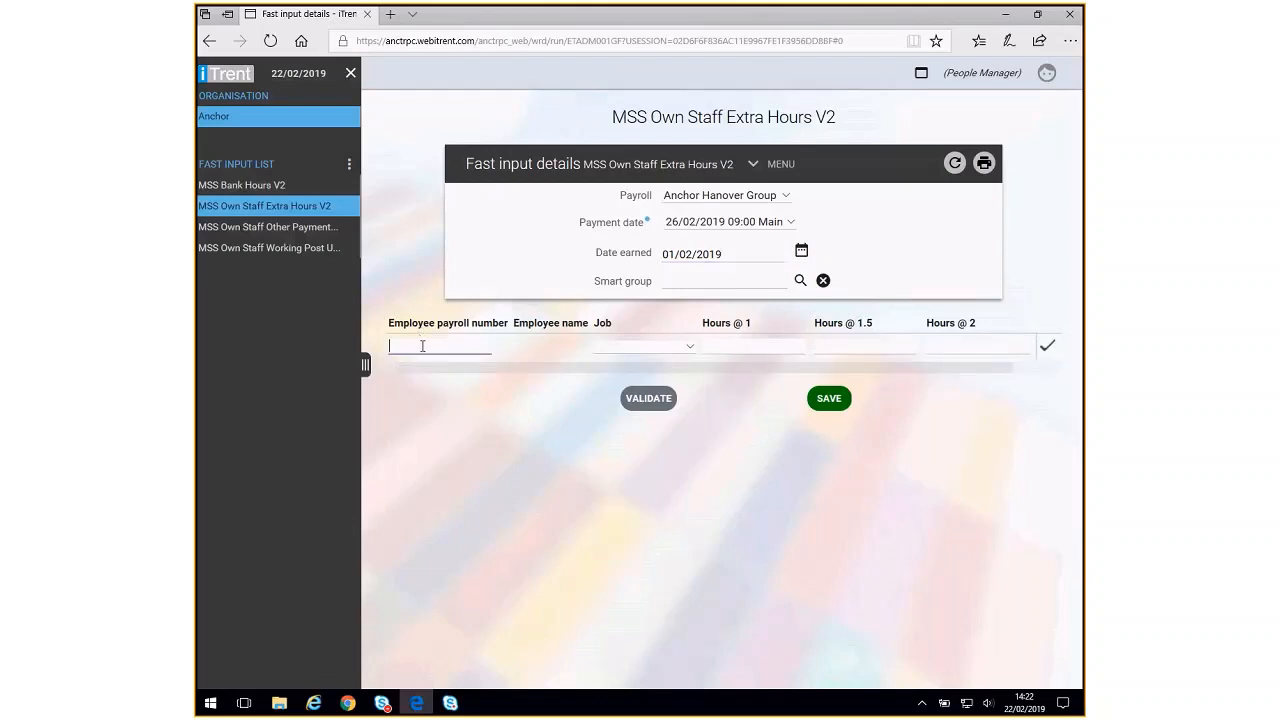
text(0903)
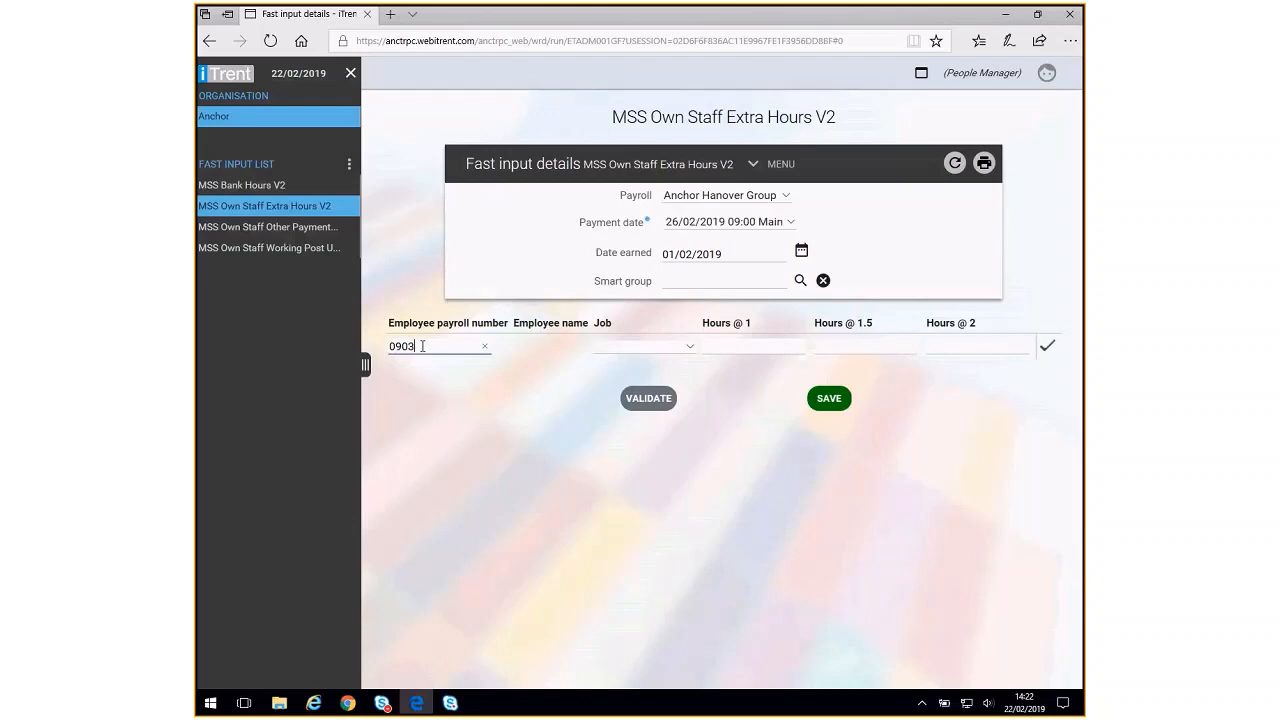
text(1230)
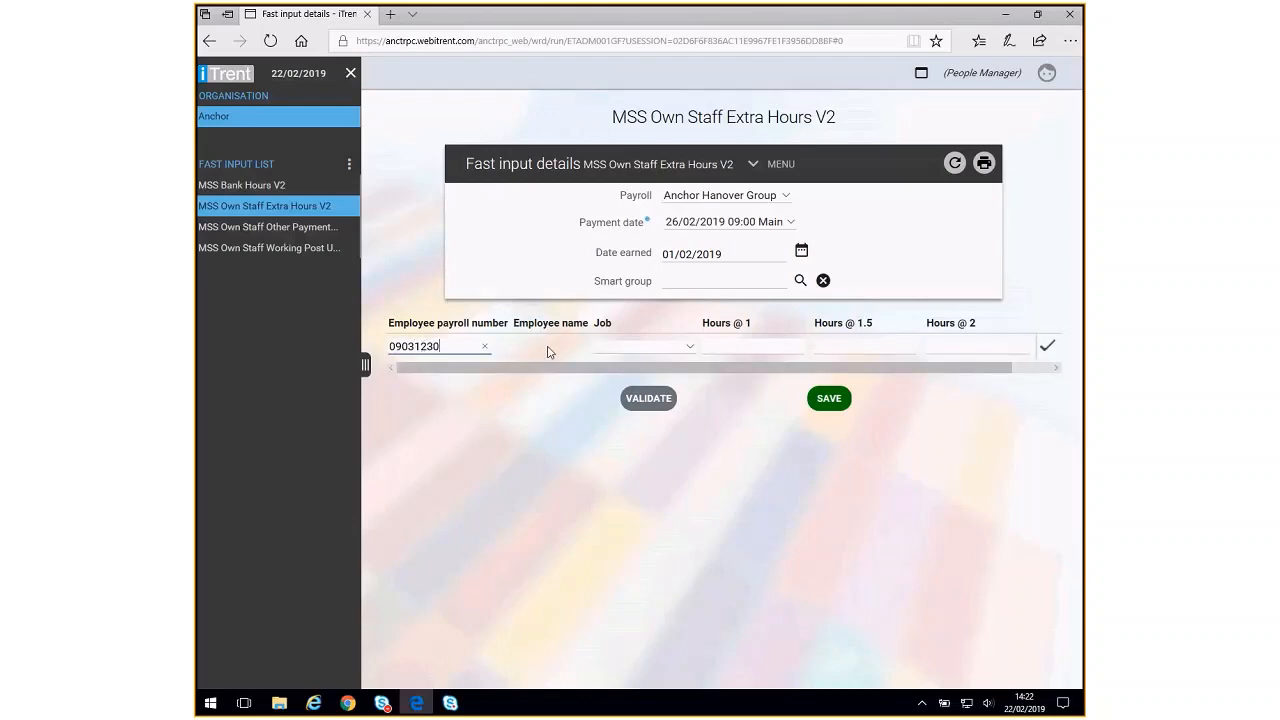
click(636, 398)
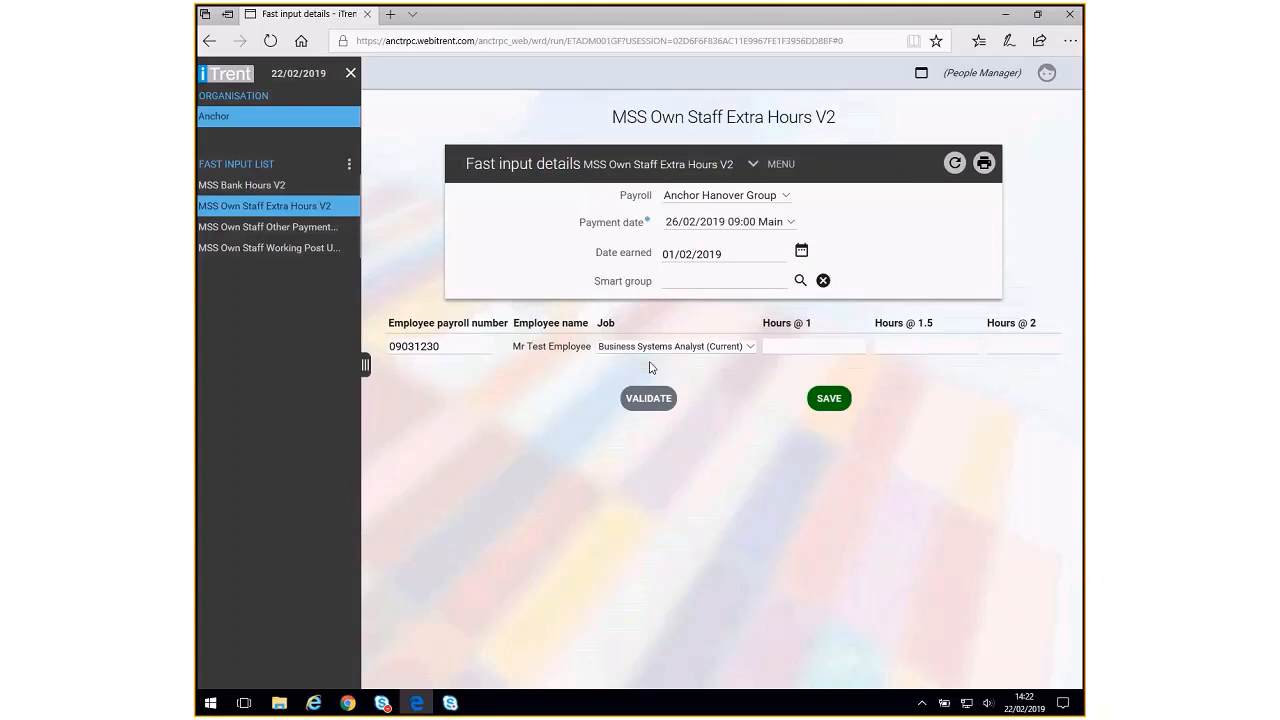
Step: Enter 2 hours at rate 1, 1 hour at rate 1.5 and 1 hour at rate 2 for the first employee and validate the record
drag(649, 368, 795, 376)
click(734, 347)
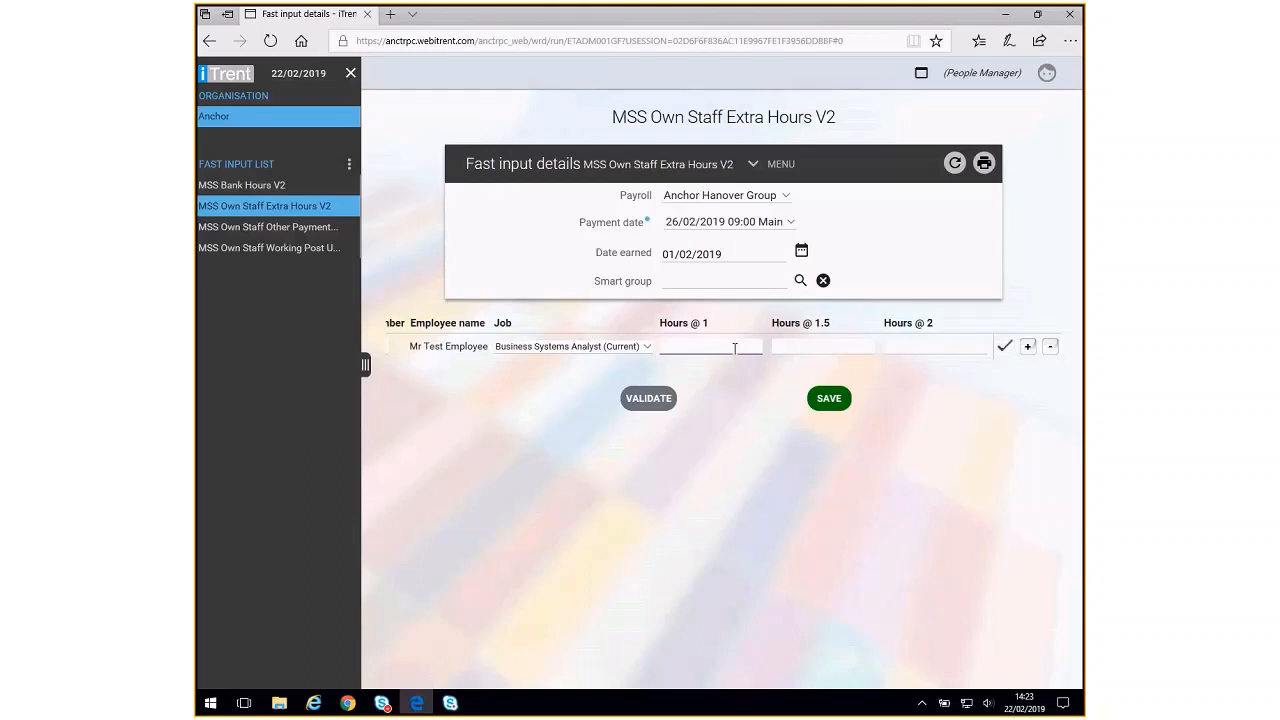
text(2)
click(803, 348)
text(1)
click(945, 346)
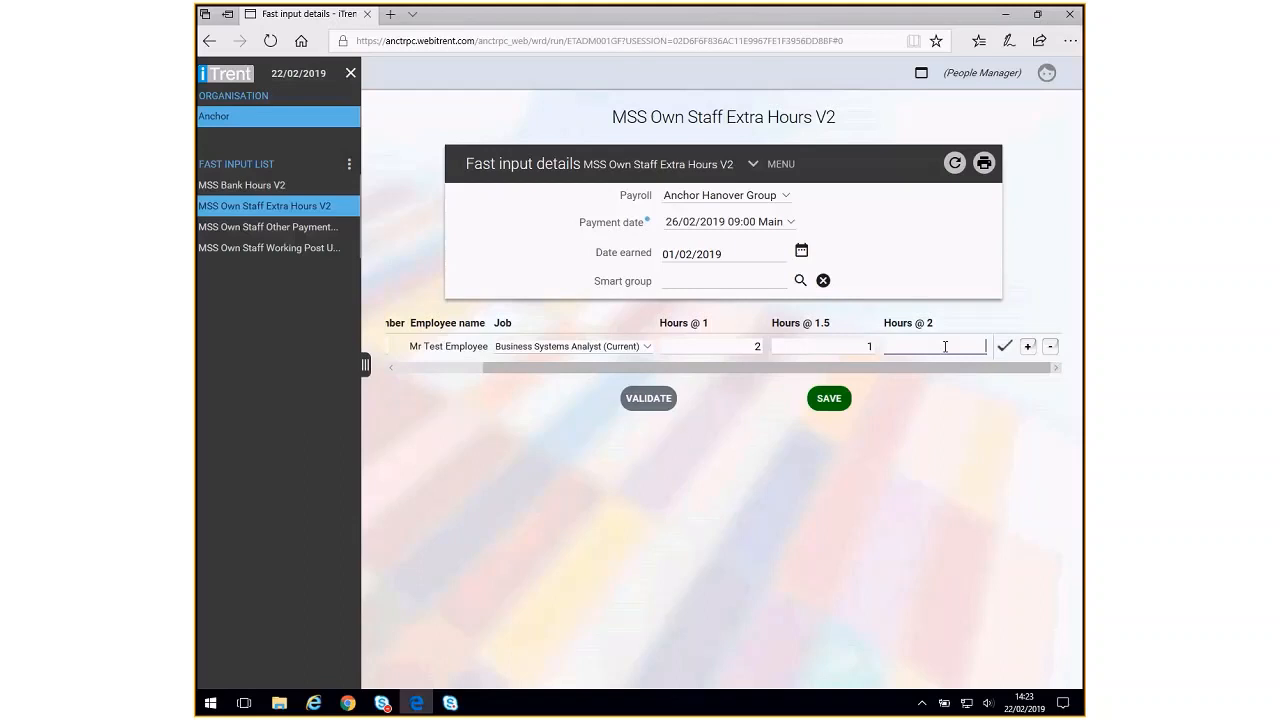
text(1)
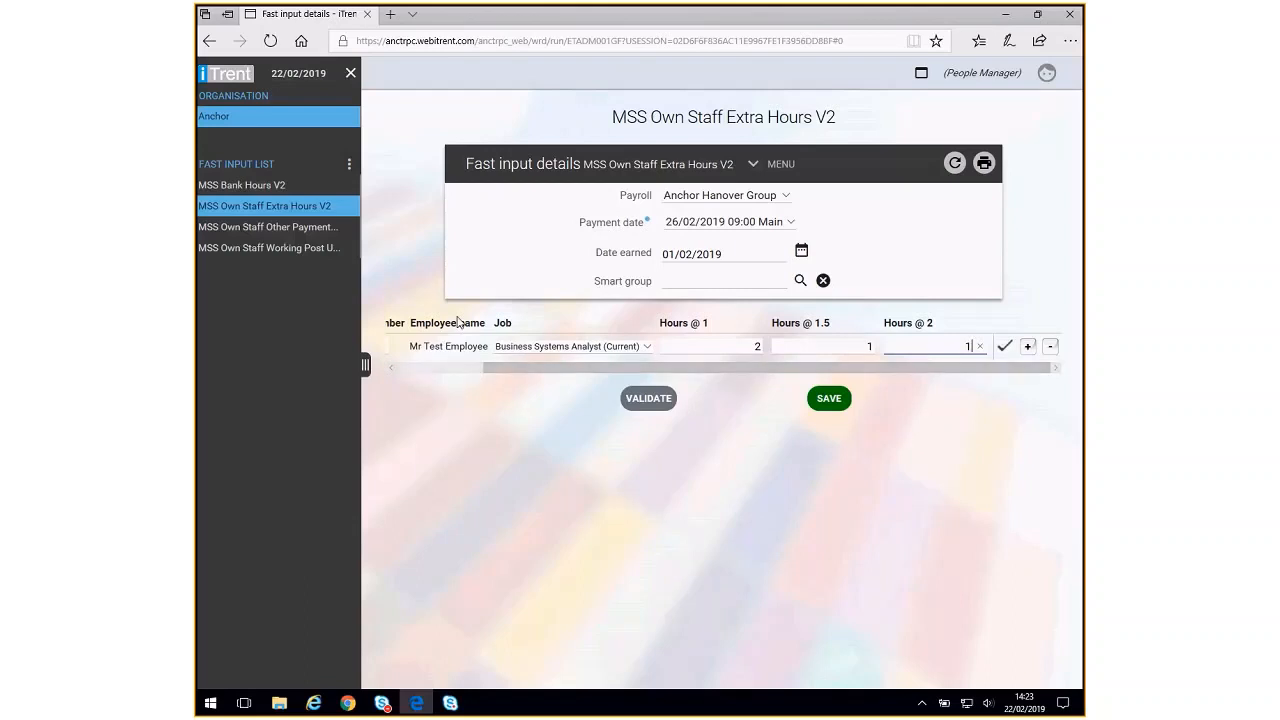
click(1005, 346)
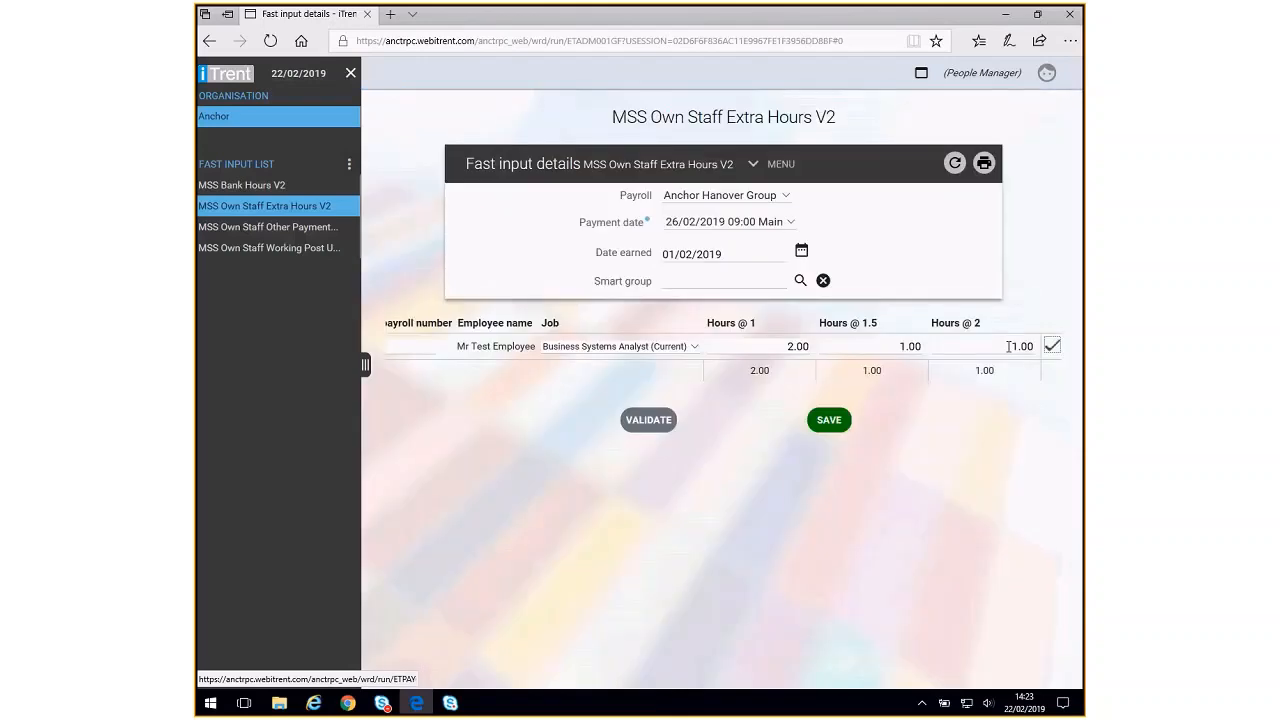
Step: Add a second record, enter the other employee's payroll number and validate it
drag(993, 391, 1033, 391)
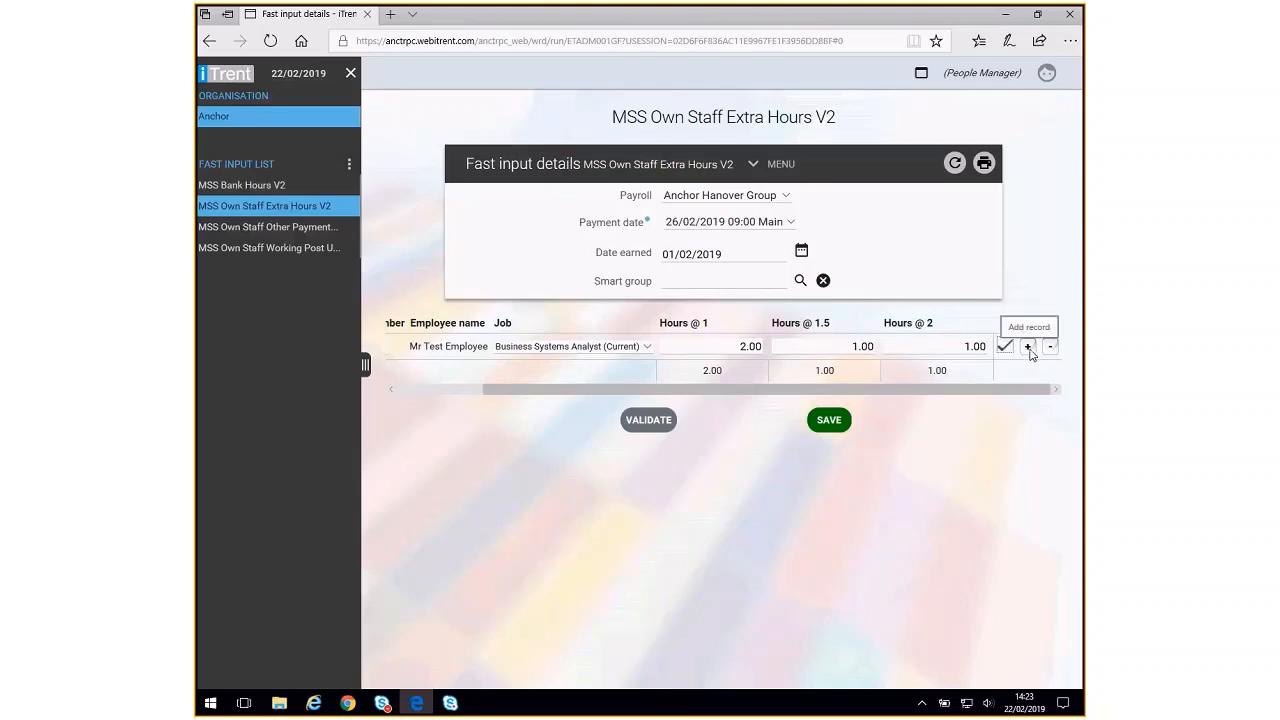
click(1028, 347)
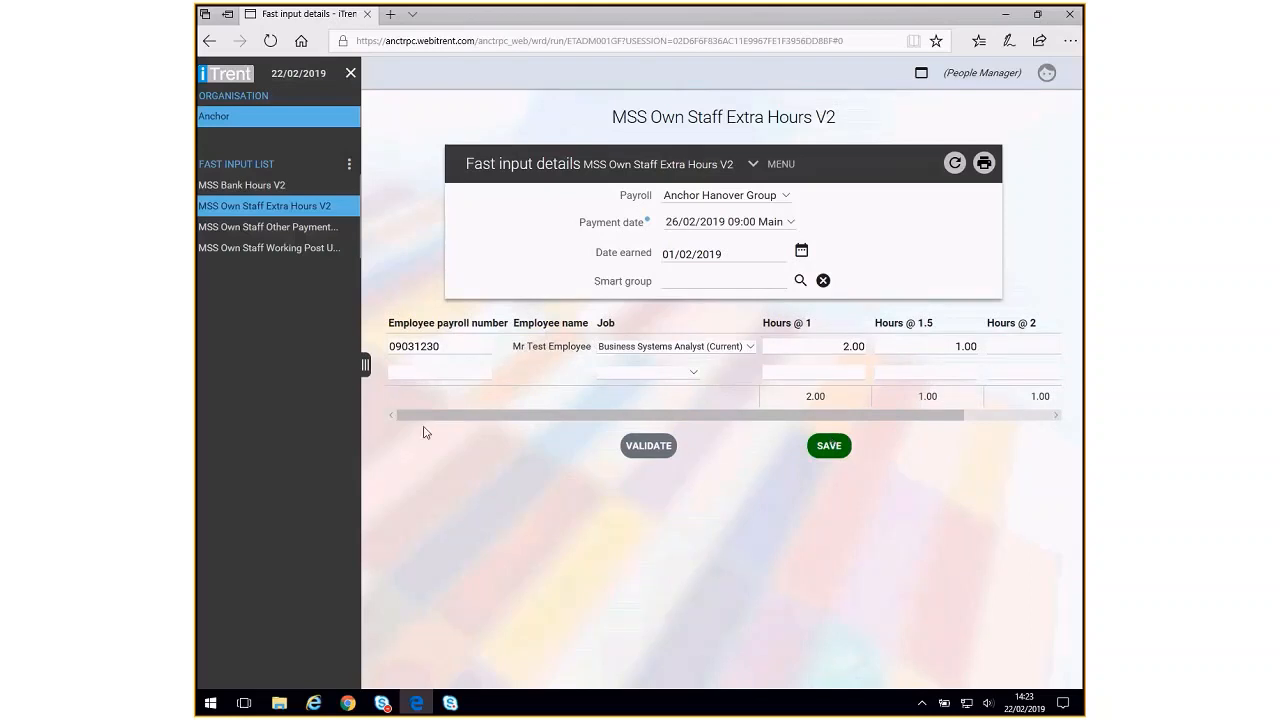
click(409, 373)
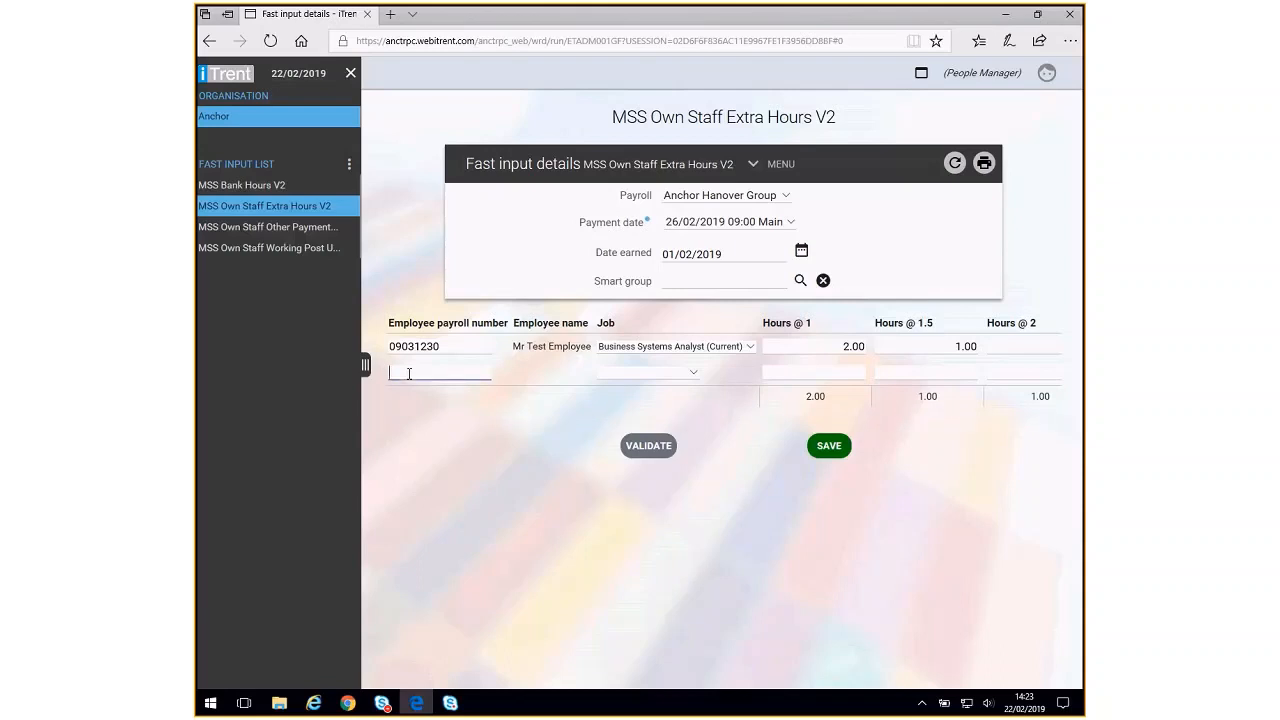
text(0903)
text(2549)
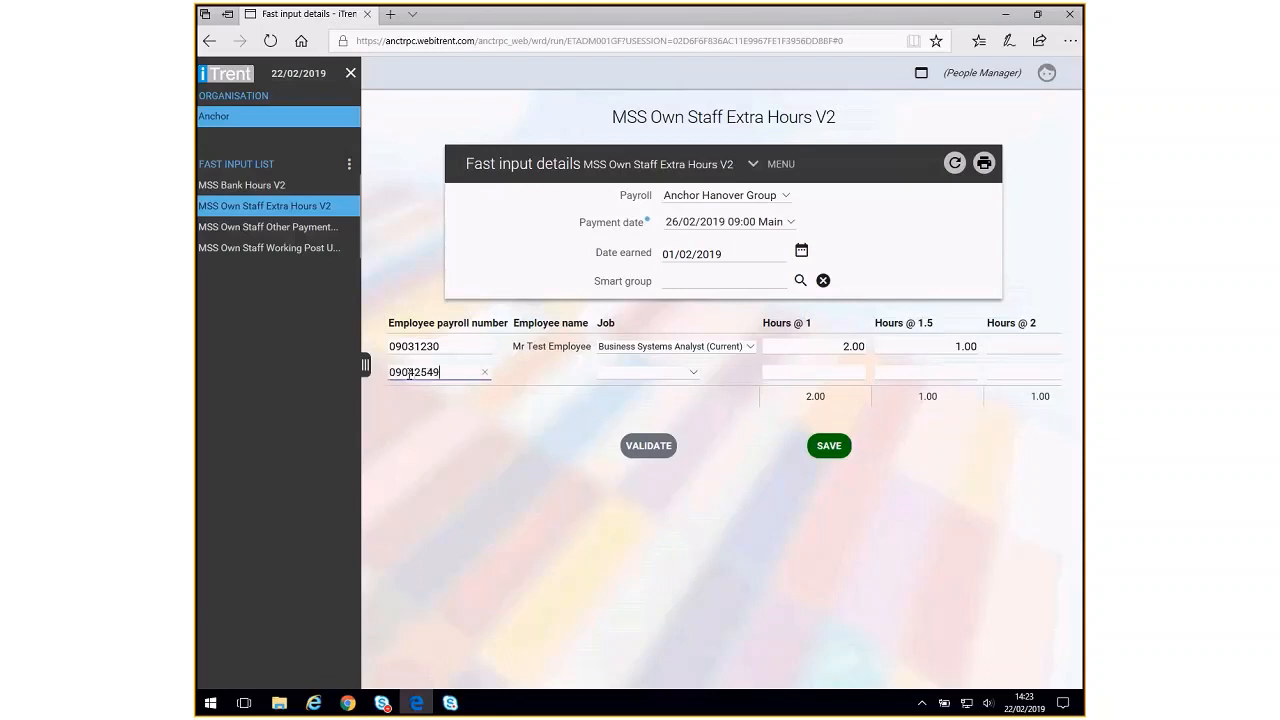
click(659, 454)
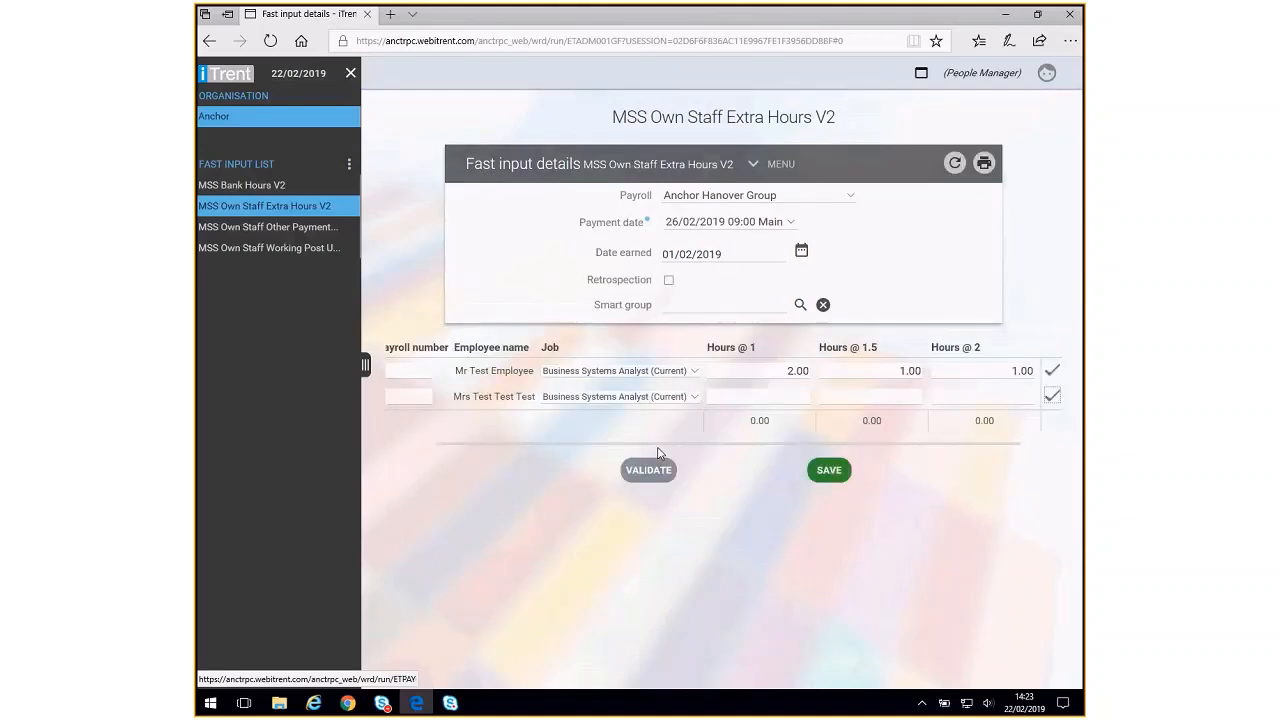
Step: Enter 1 hour at rate 1 for the second employee, validate the record and save the extra hours input
click(790, 394)
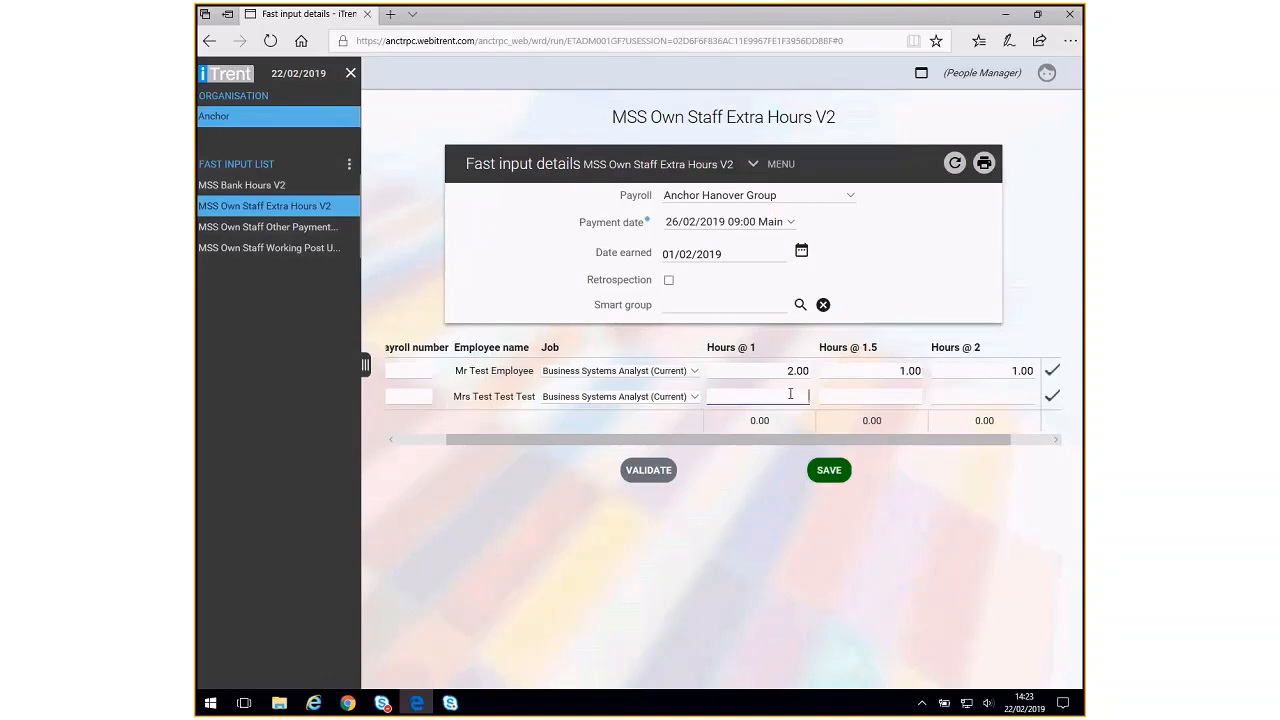
text(1)
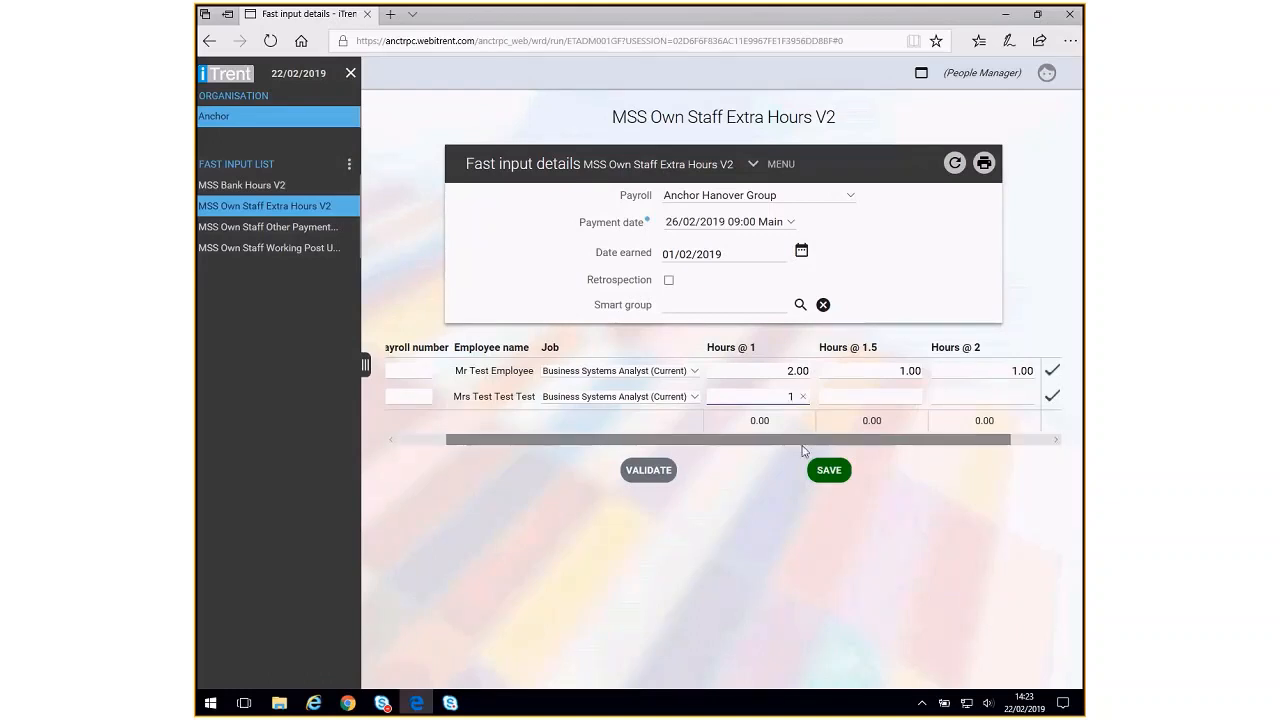
drag(802, 451, 1015, 413)
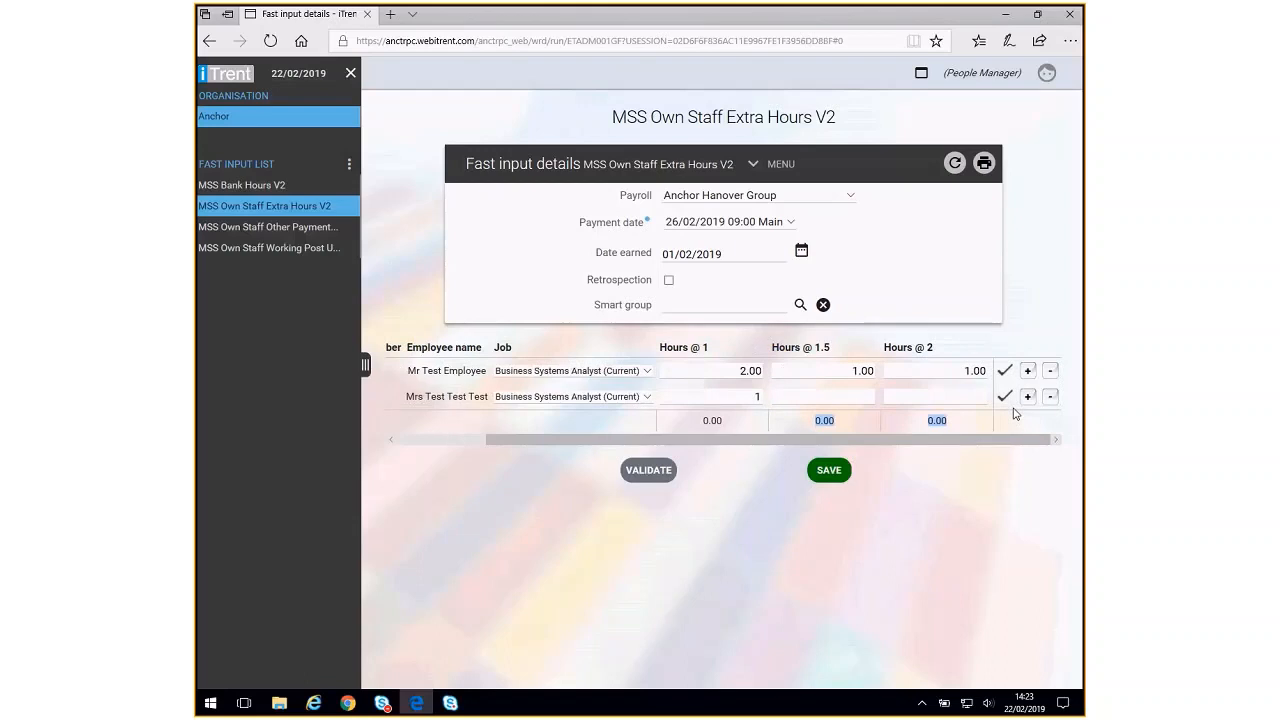
click(1004, 396)
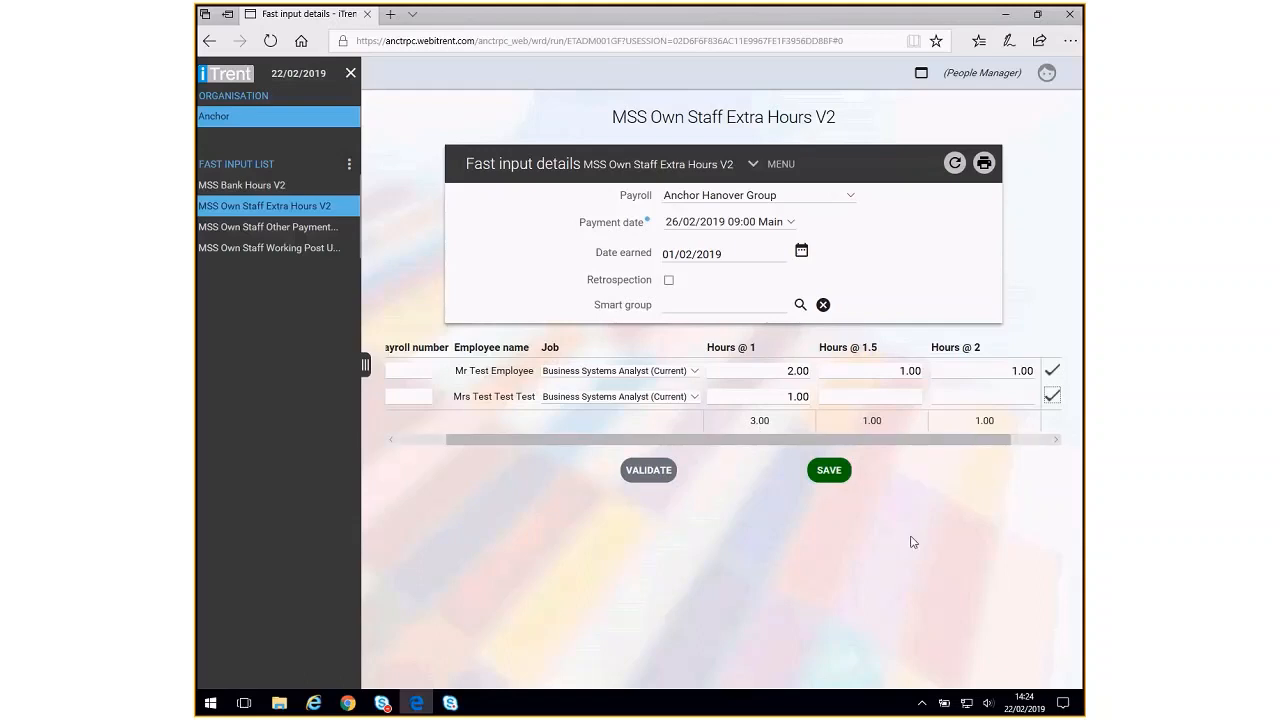
click(827, 473)
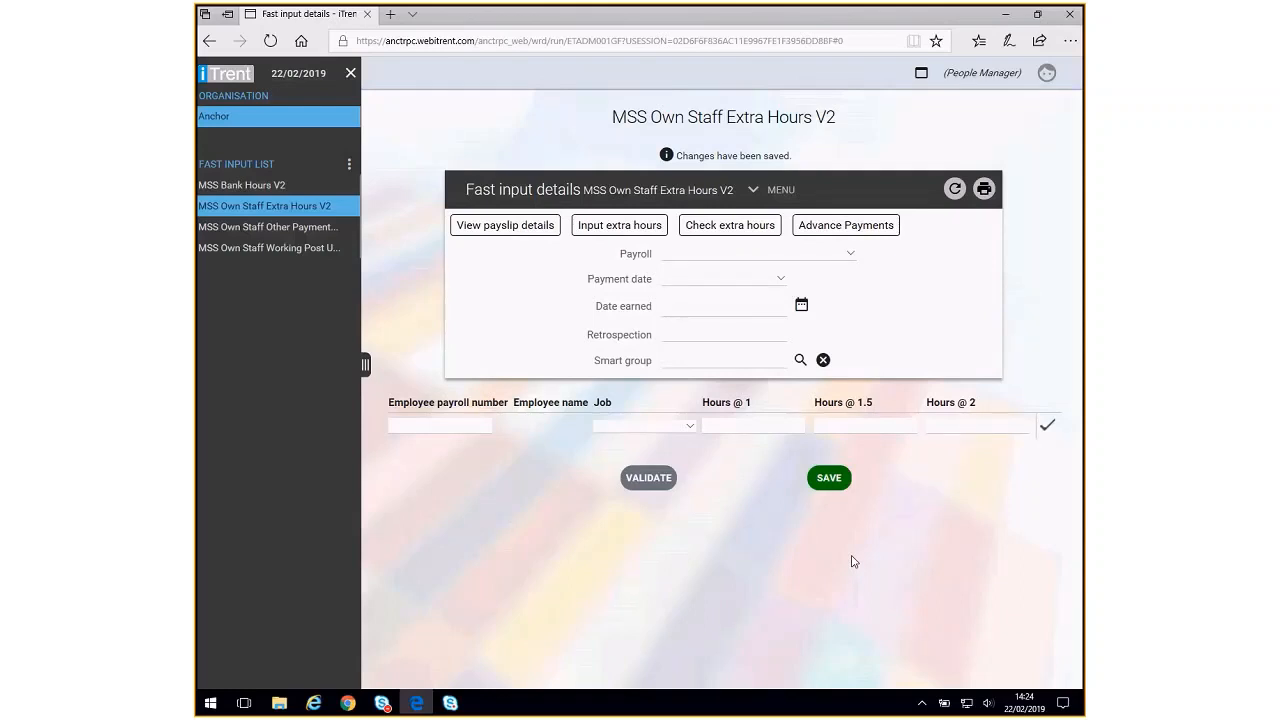
Step: Leave the extra hours form for the home page and log off, confirming that the page may be left
click(229, 76)
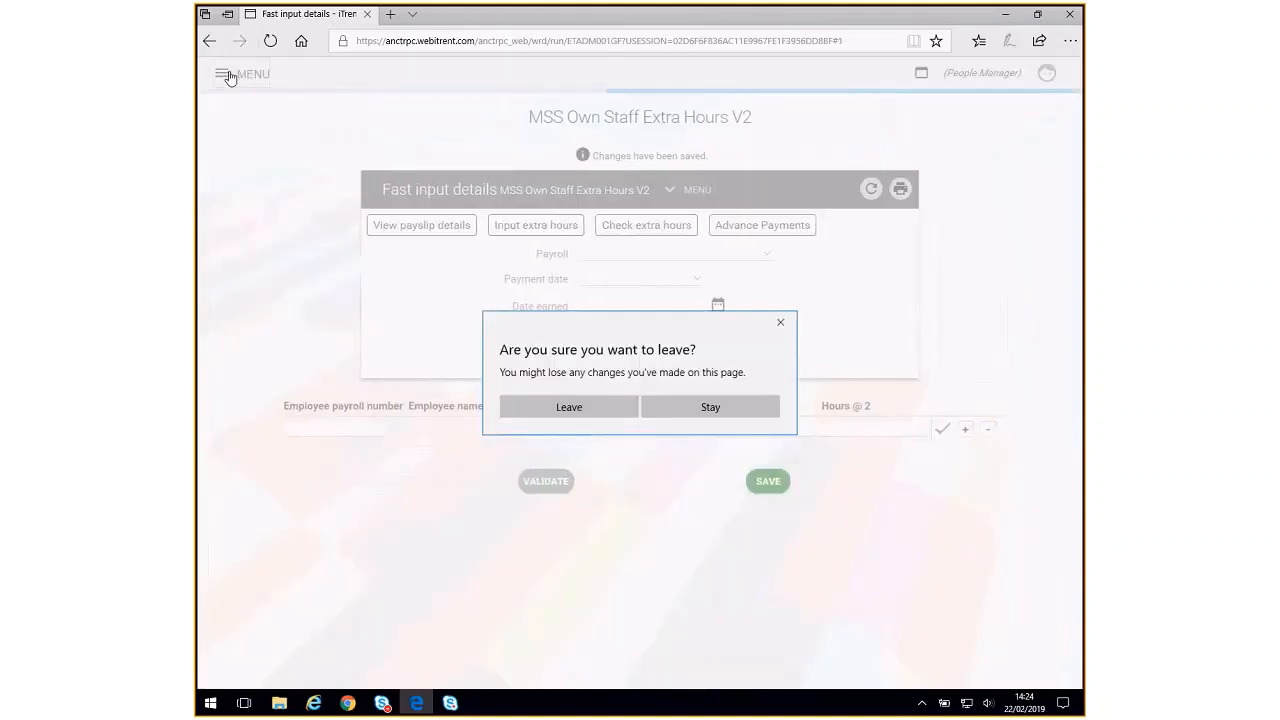
click(593, 410)
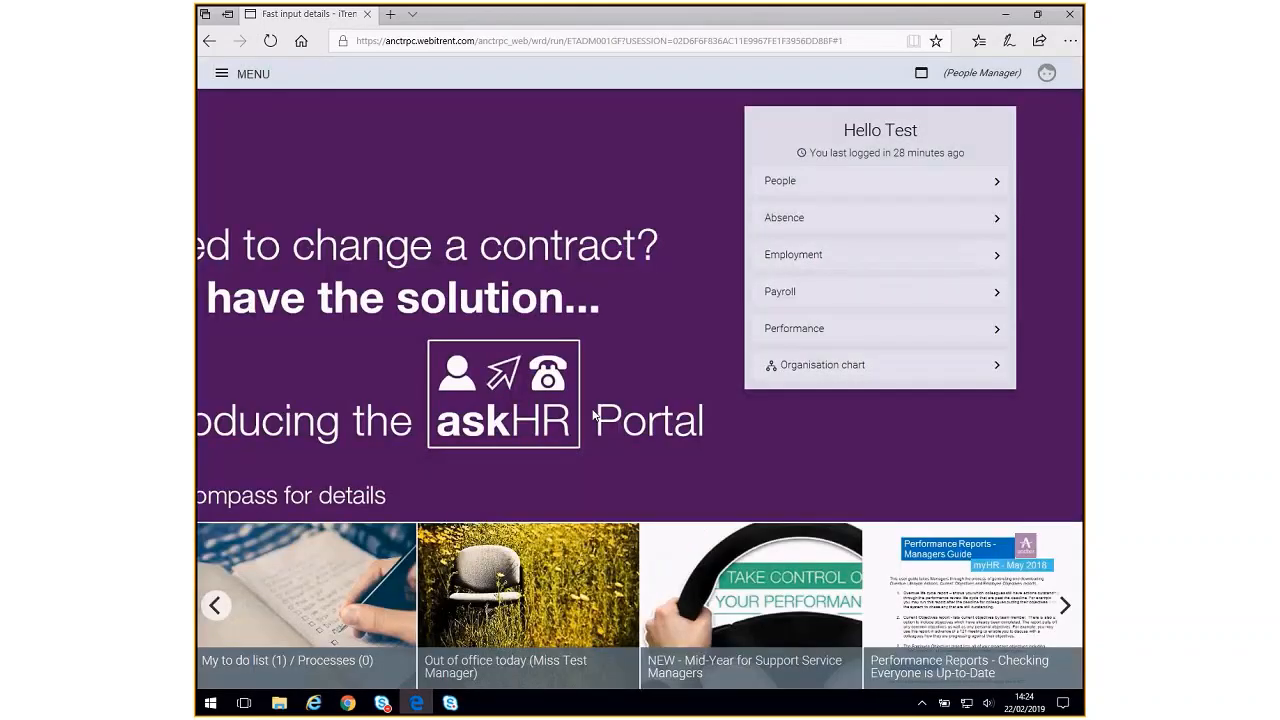
click(1047, 76)
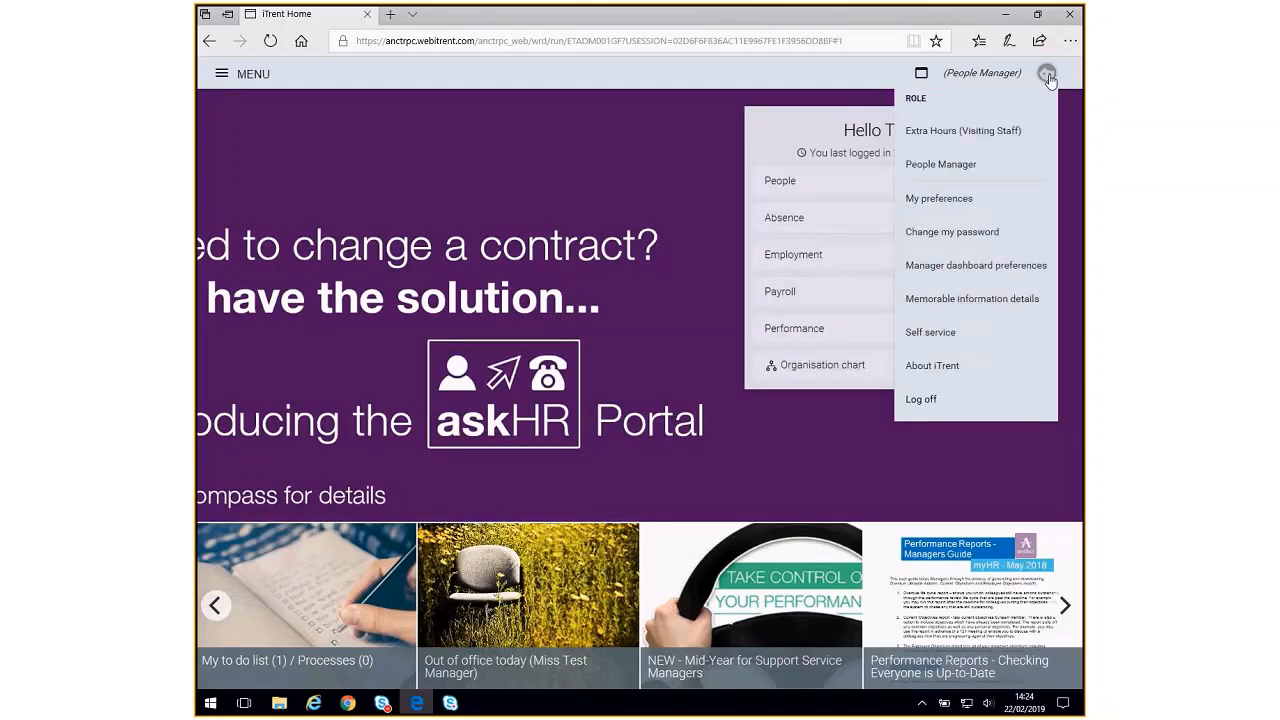
click(922, 400)
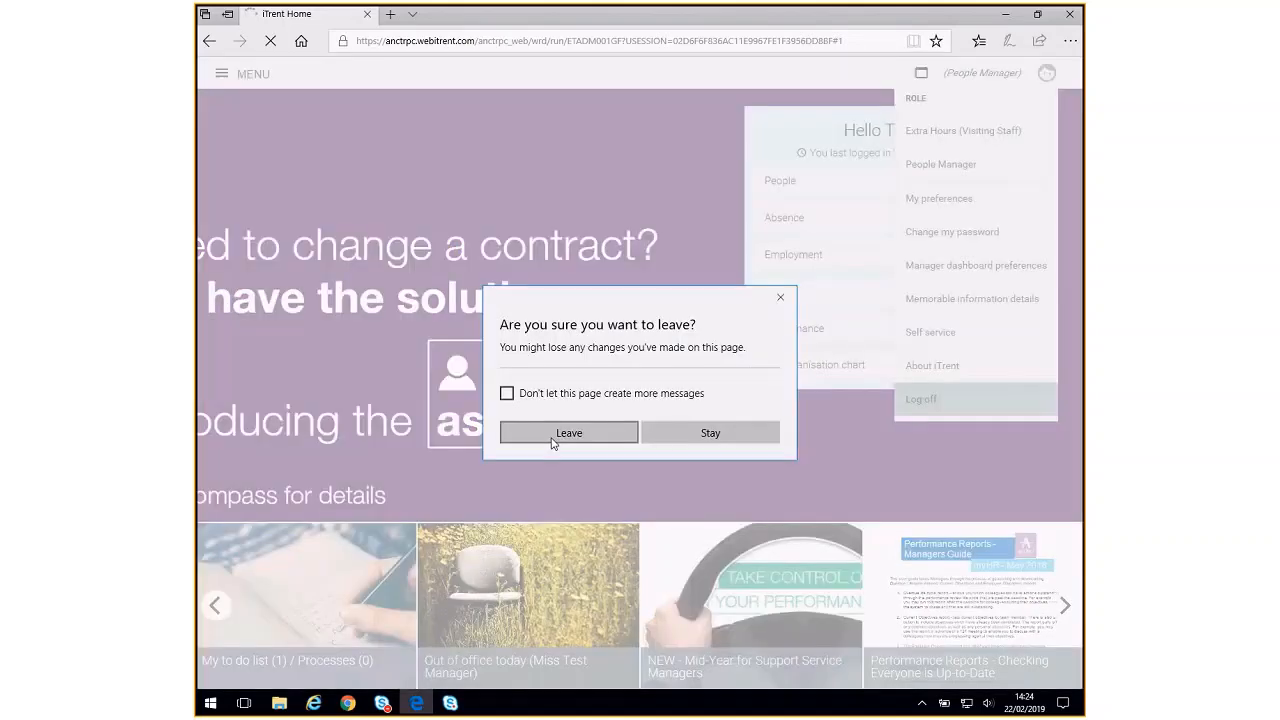
click(551, 436)
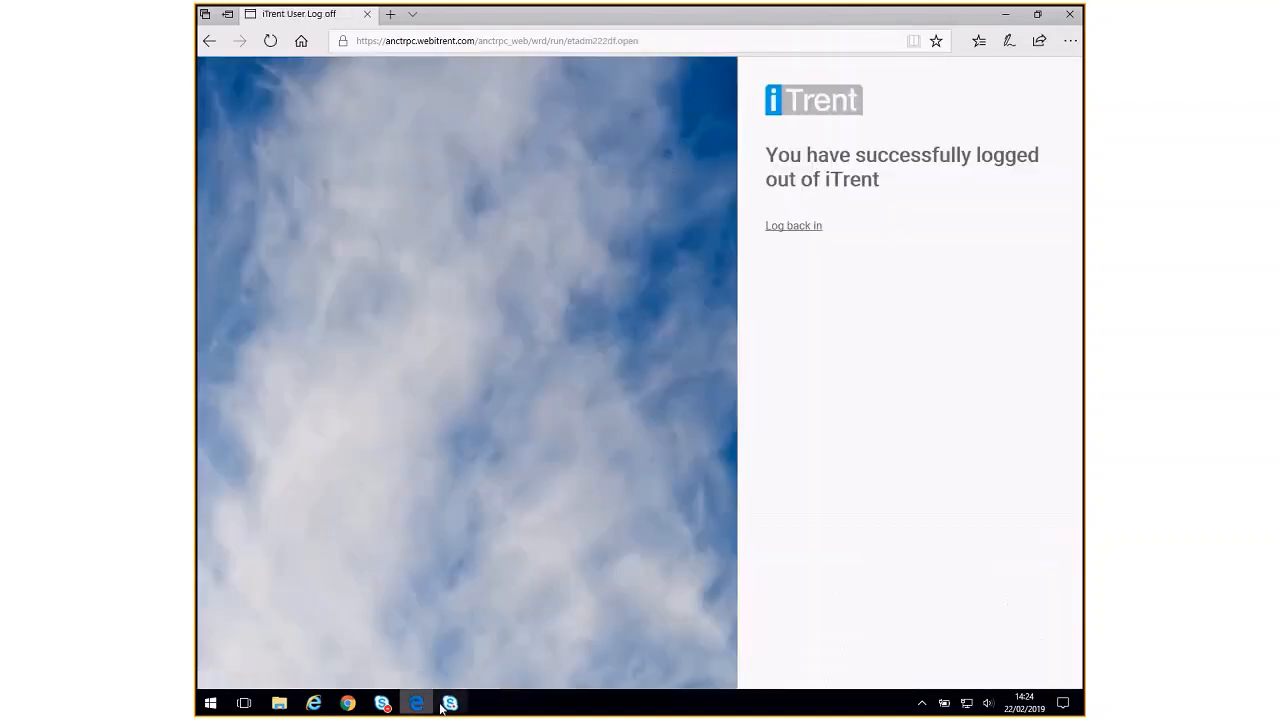